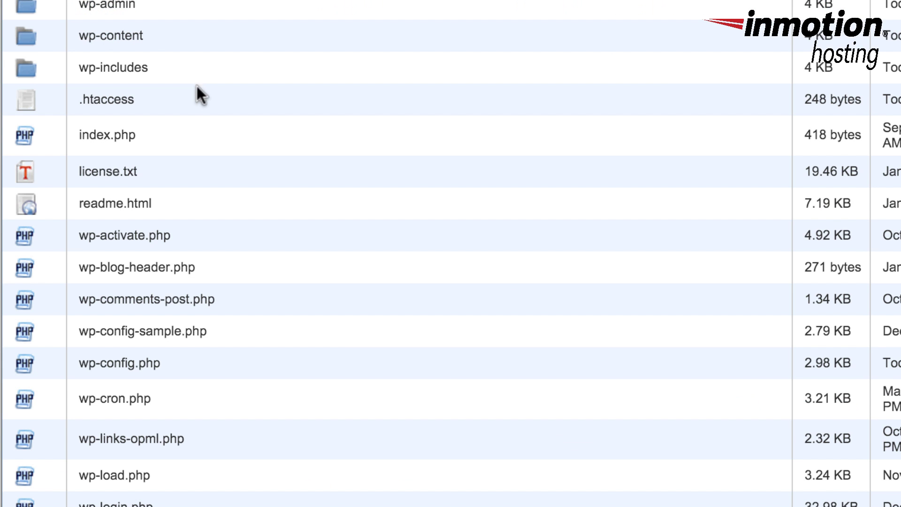
Select wp-config.php in the wp442 WordPress root folder listing
left_click(168, 362)
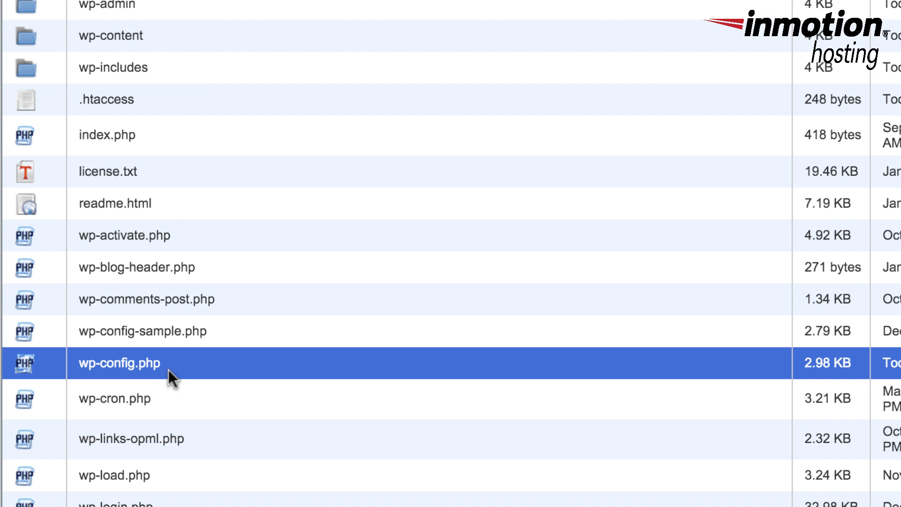